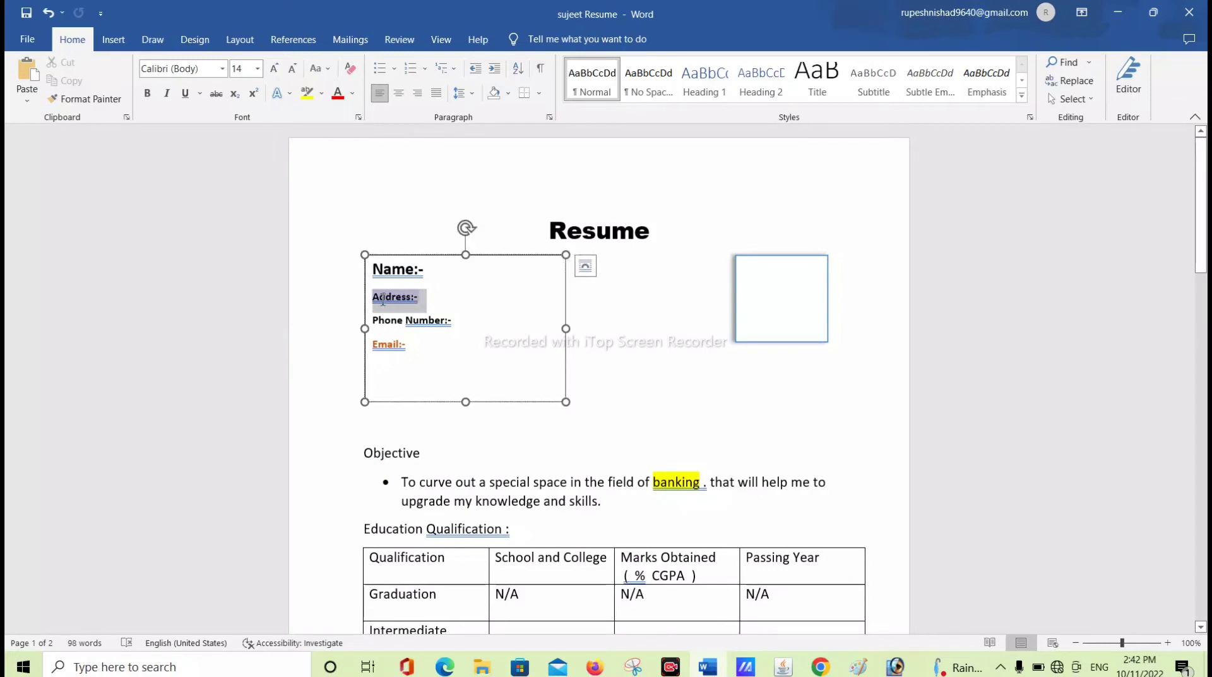
# Select and review the Address and Phone Number lines in the contact box
pyautogui.doubleClick(382, 299)
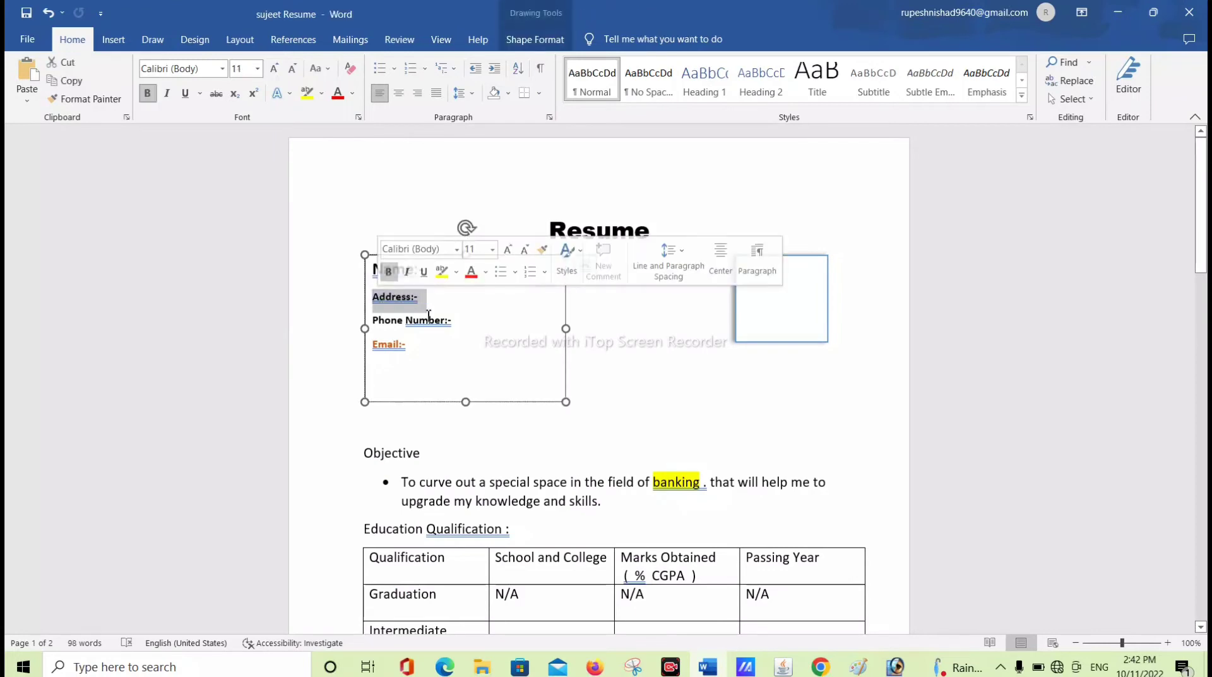
pyautogui.click(459, 325)
pyautogui.doubleClick(455, 324)
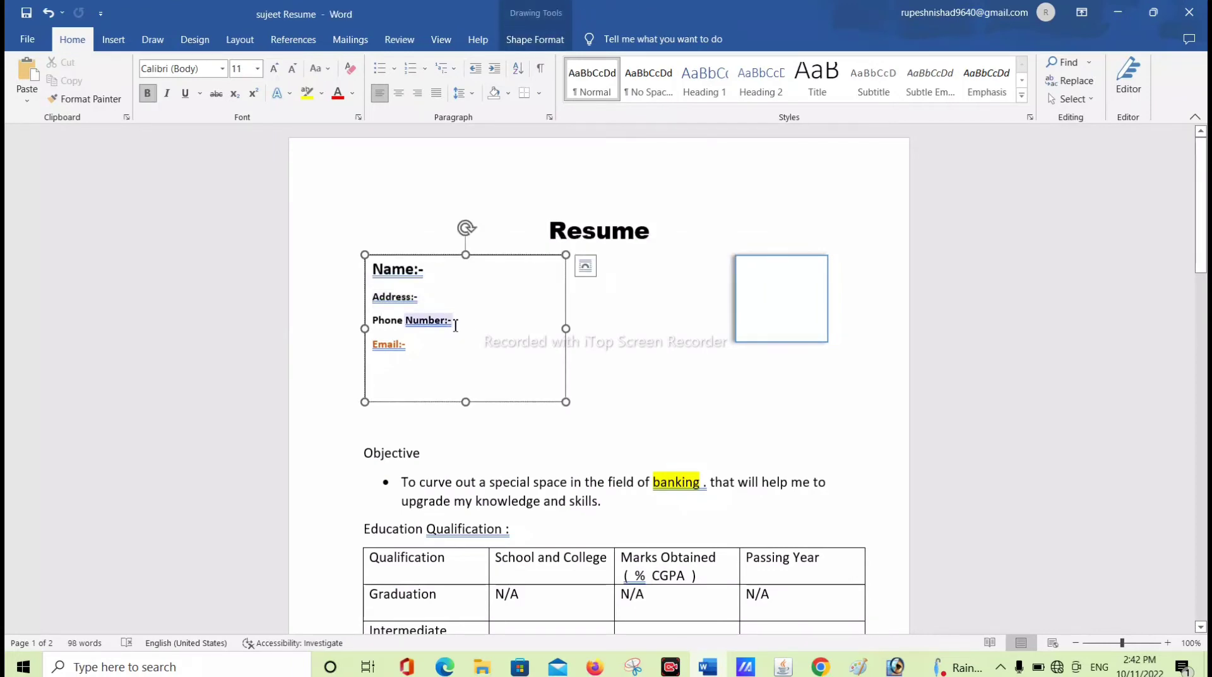
pyautogui.tripleClick(456, 324)
pyautogui.click(462, 354)
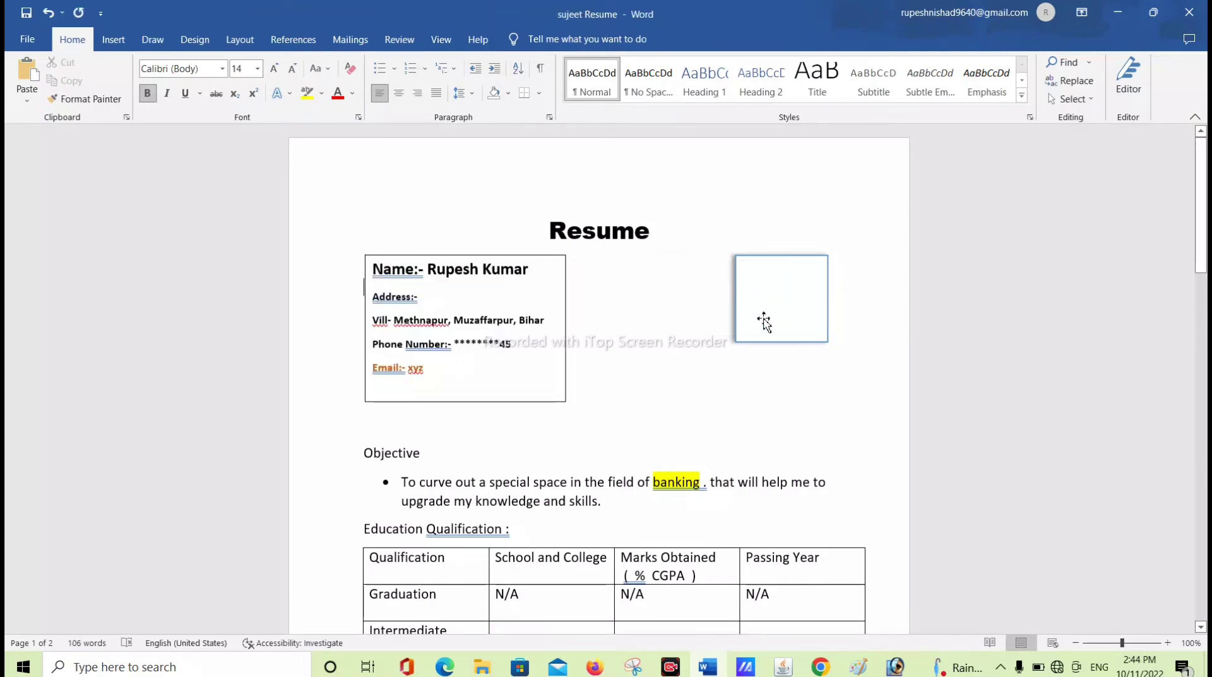
# Select the empty photo frame, then select and deselect the highlighted word 'banking' in the objective
pyautogui.click(766, 320)
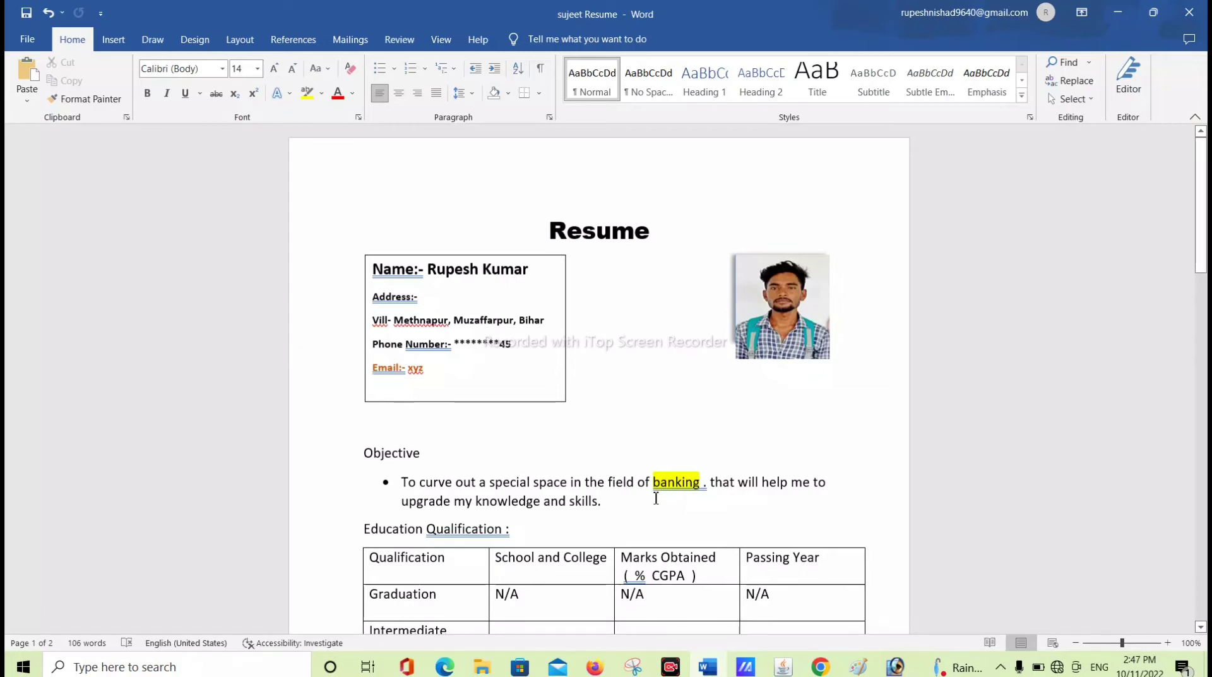
pyautogui.doubleClick(656, 486)
pyautogui.click(688, 493)
# Scroll down to the Education Qualification table and select its heading
pyautogui.scroll(-2, 1204, 631)
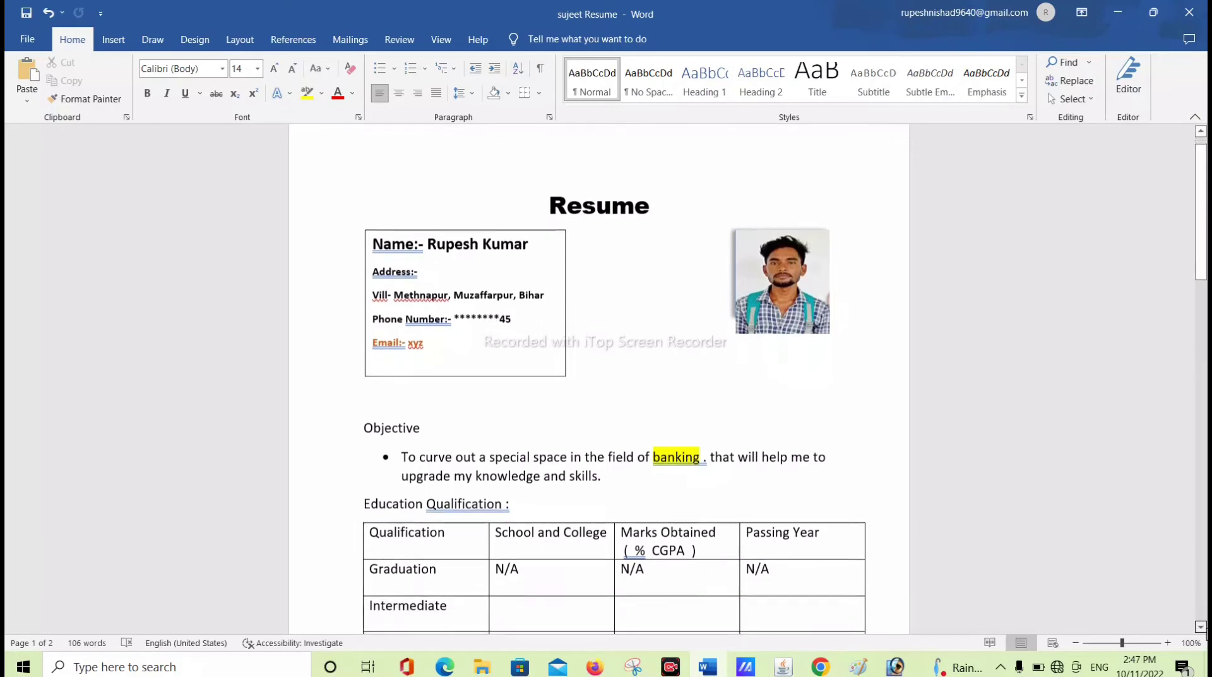
pyautogui.scroll(-3, 1204, 631)
pyautogui.scroll(-3, 711, 384)
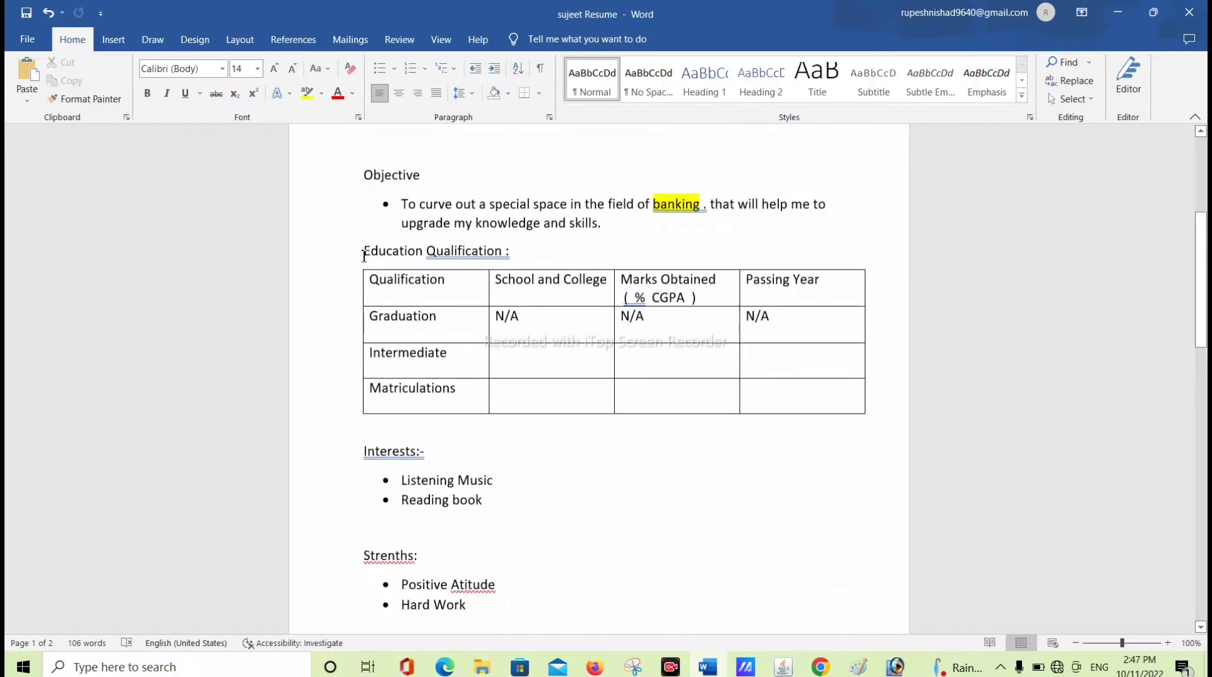
pyautogui.moveTo(367, 251); pyautogui.dragTo(499, 250)
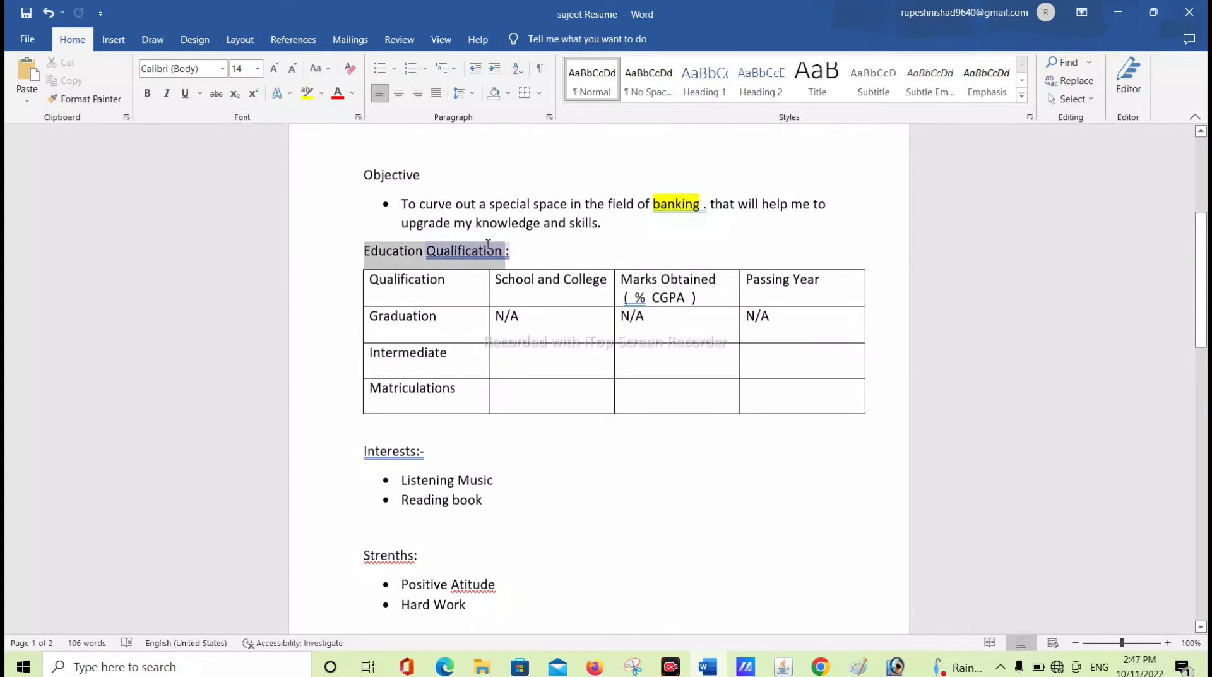
pyautogui.click(399, 260)
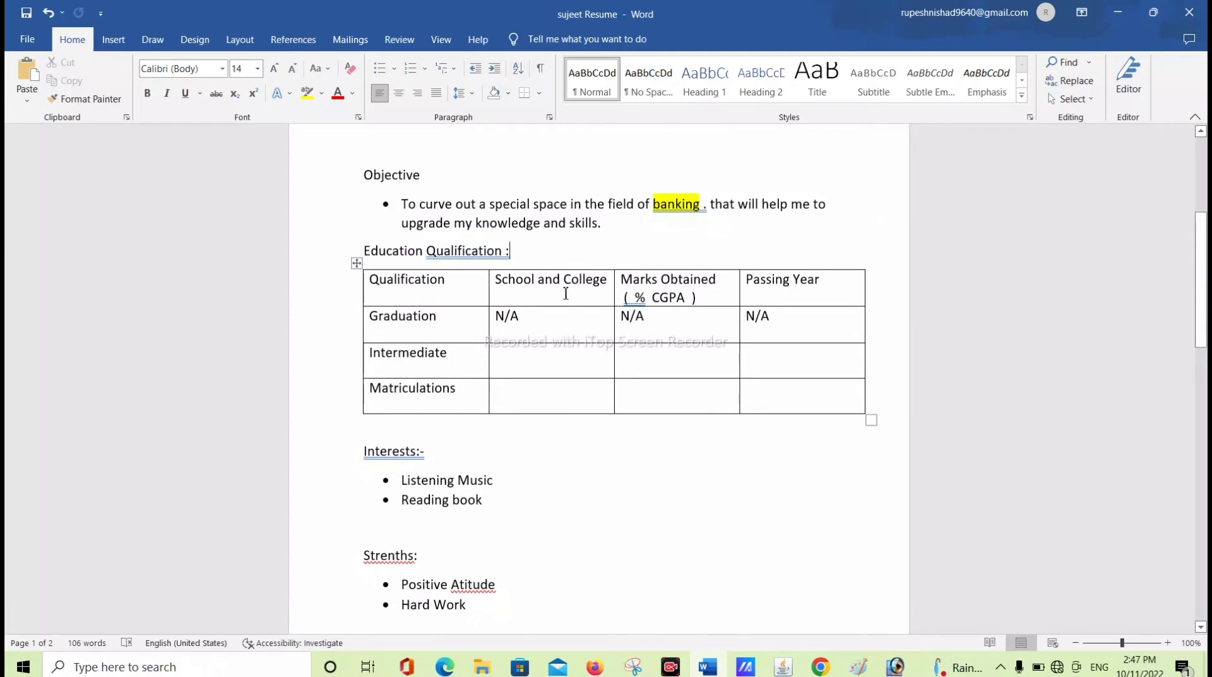
# Enter 'YBK Inter College Muzaffarpur' as the Intermediate row's school
pyautogui.moveTo(623, 297); pyautogui.dragTo(641, 297)
pyautogui.click(640, 298)
pyautogui.click(505, 354)
pyautogui.write('YBK In')
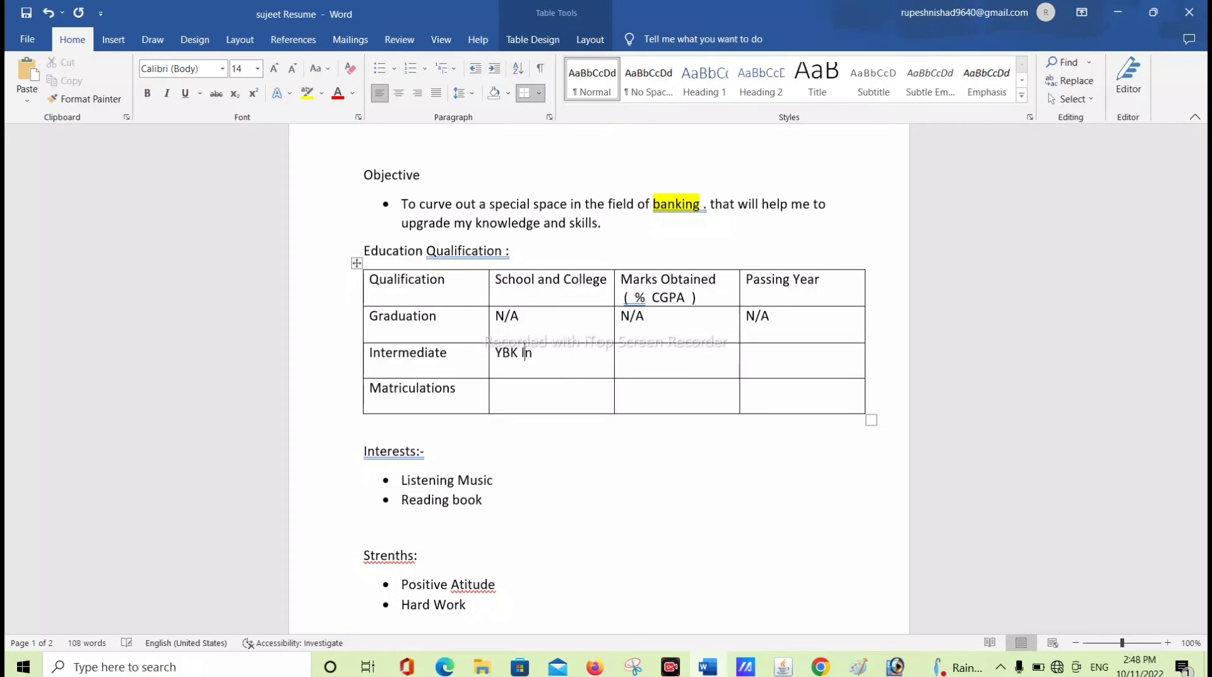
pyautogui.write('ter ')
pyautogui.write('Coll')
pyautogui.write('e')
pyautogui.write('ge')
pyautogui.write(' m')
pyautogui.press('BackSpace')
pyautogui.write('Muzaf')
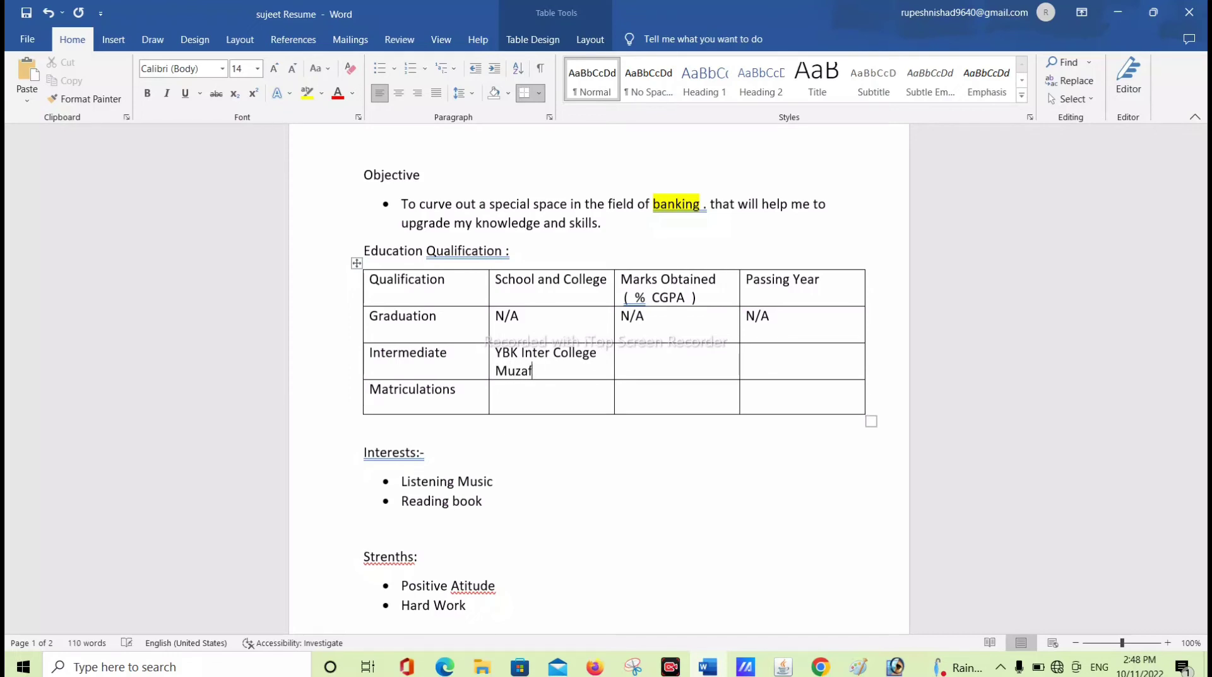
pyautogui.write('farp')
pyautogui.write('ur')
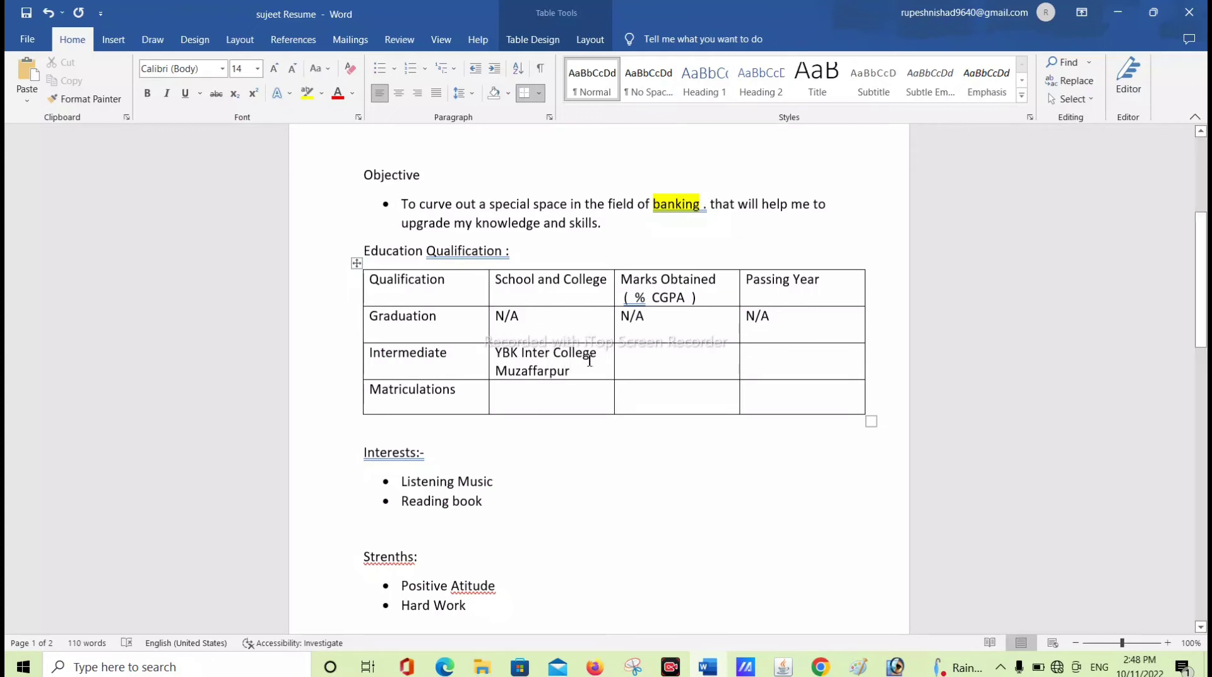
# Enter marks 45.5 for Intermediate and start typing its passing year
pyautogui.click(627, 352)
pyautogui.write('4')
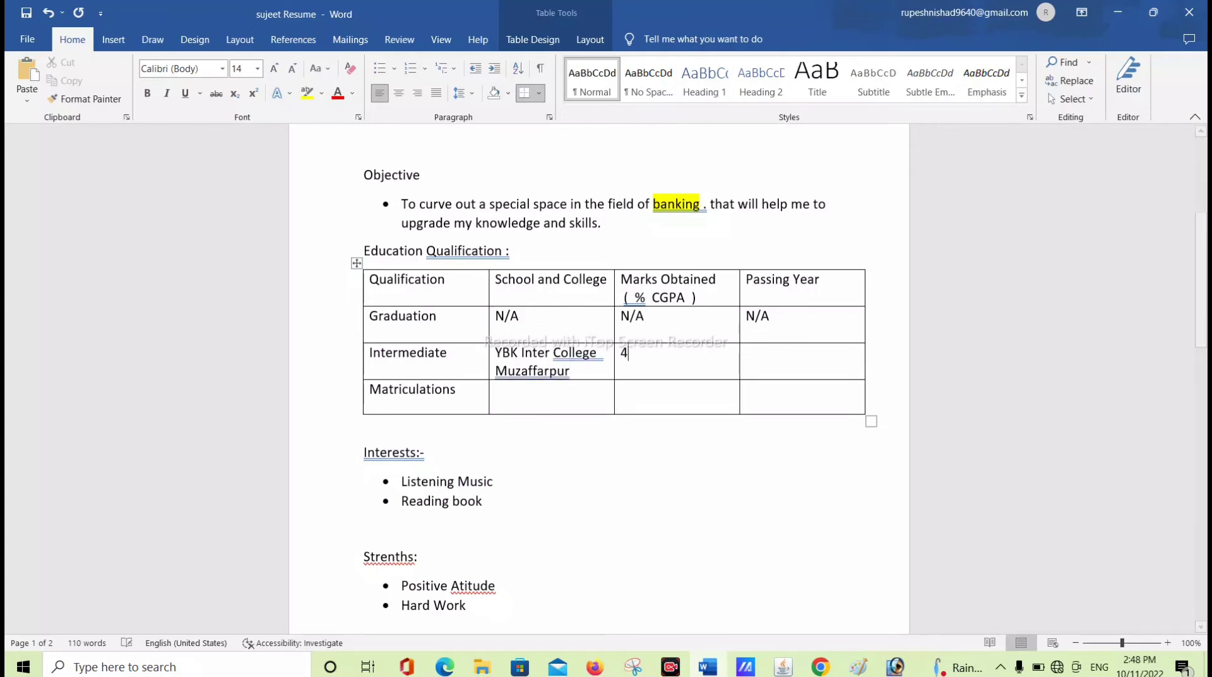
pyautogui.write('5.')
pyautogui.write('5')
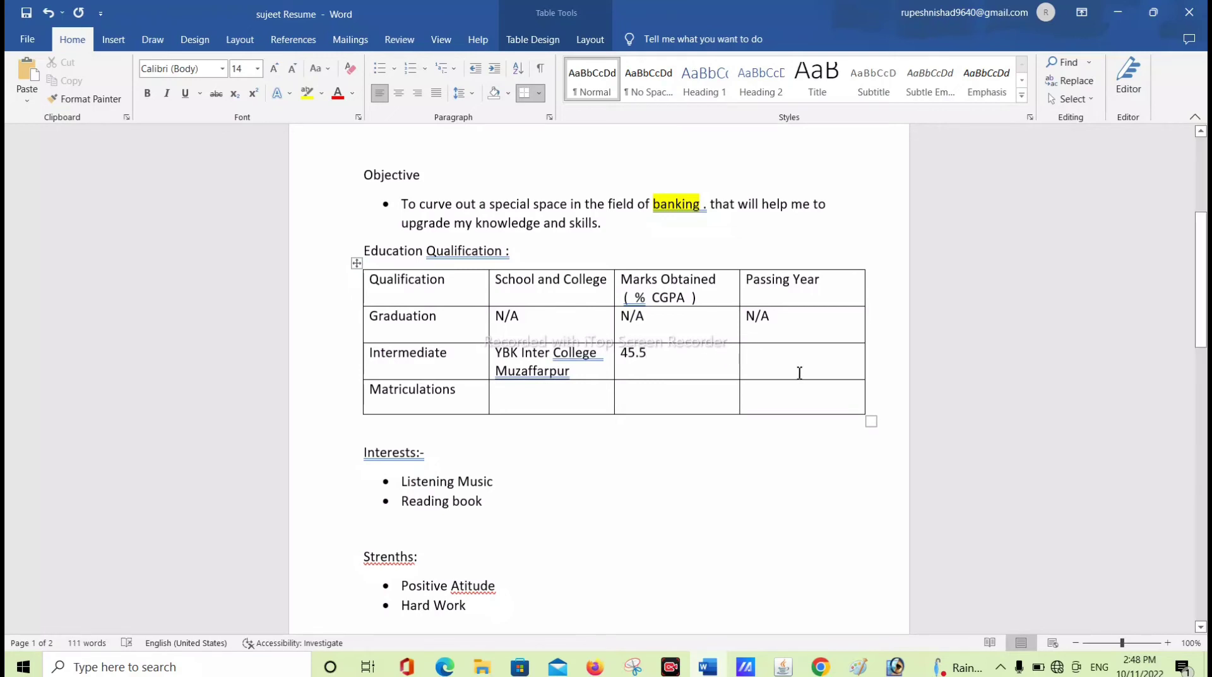
pyautogui.click(799, 372)
pyautogui.write('2016')
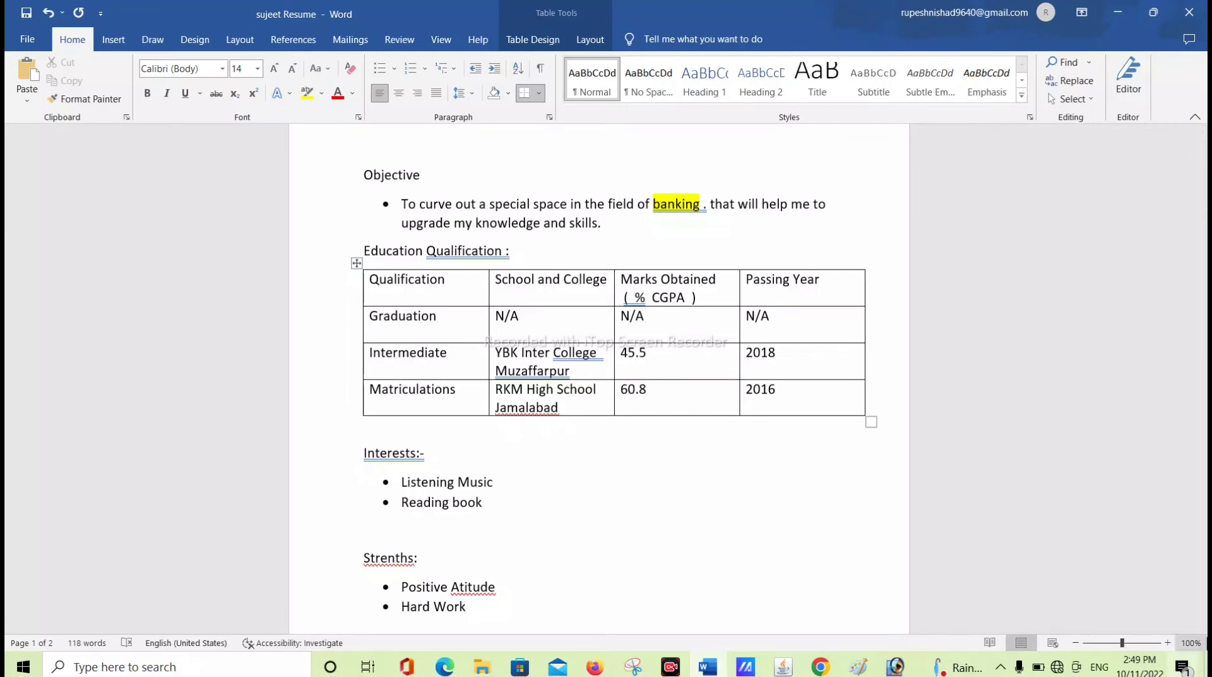
# Enter DD/MM/YYYY after the Date of Birth label on page 2
pyautogui.moveTo(1200, 279); pyautogui.dragTo(1200, 461)
pyautogui.click(483, 182)
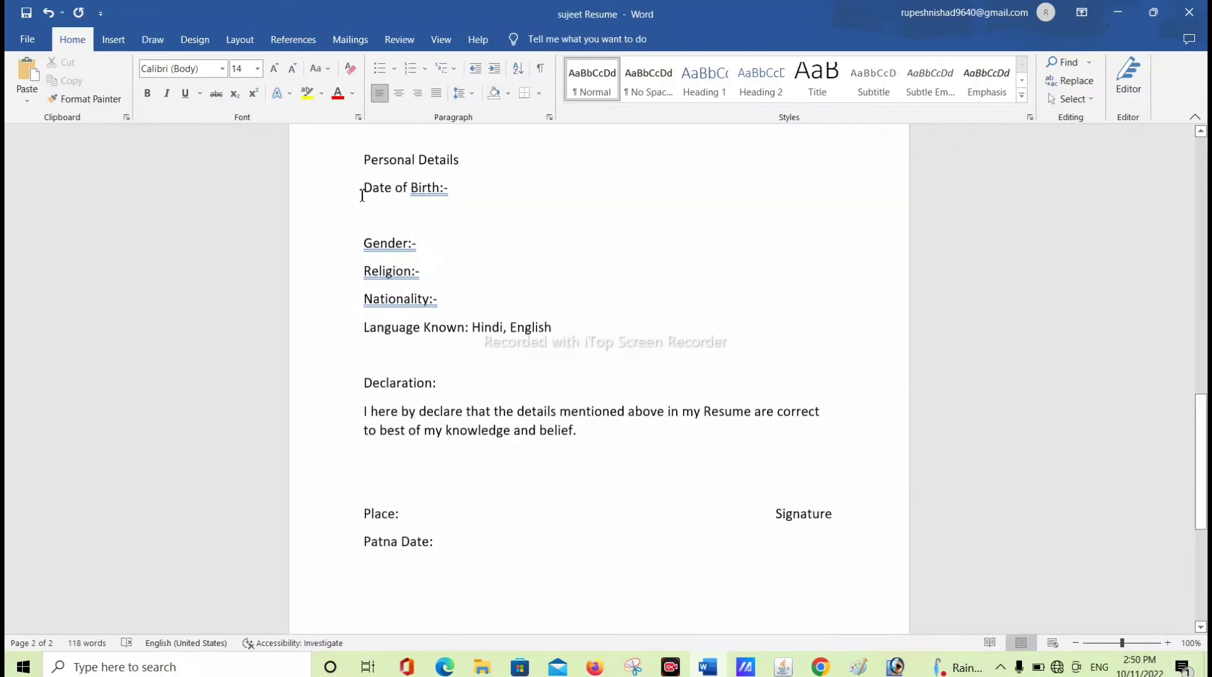
pyautogui.doubleClick(429, 188)
pyautogui.click(459, 190)
pyautogui.write('DD/MM/YYYY')
# Fill in Gender as Male, Religion as Hindu and Nationality as Indian
pyautogui.click(444, 247)
pyautogui.write('Male')
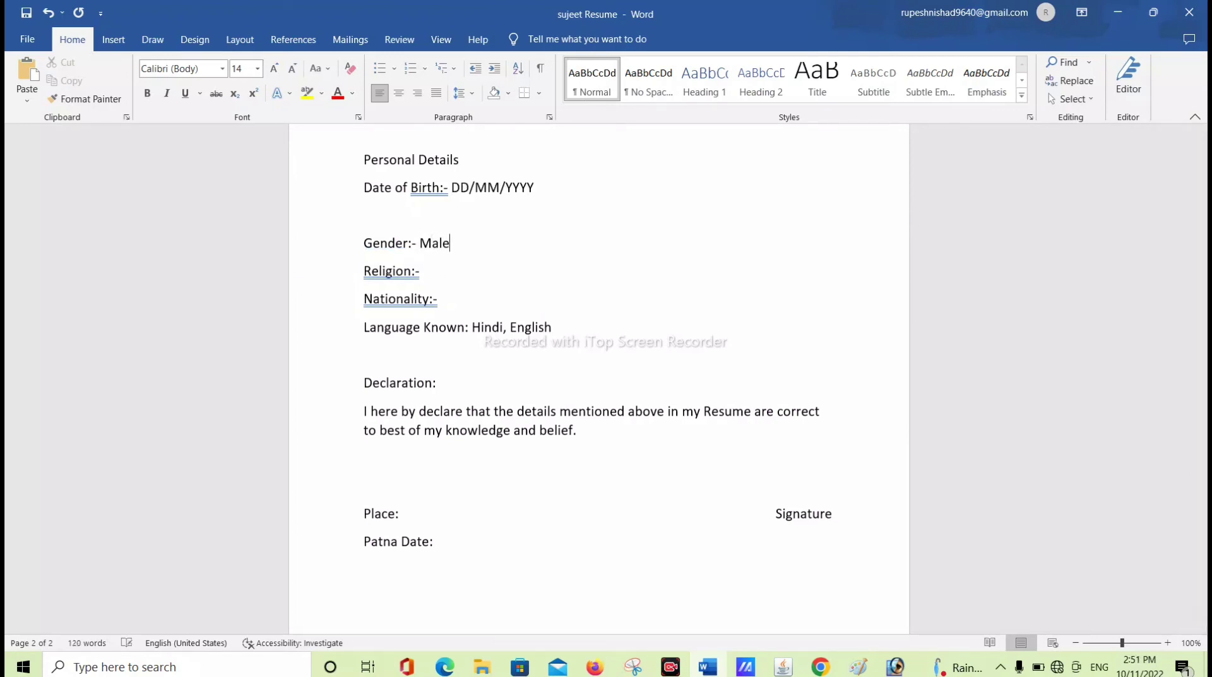
pyautogui.click(433, 273)
pyautogui.write('Hi')
pyautogui.write('ndu')
pyautogui.click(454, 298)
pyautogui.write('Indian')
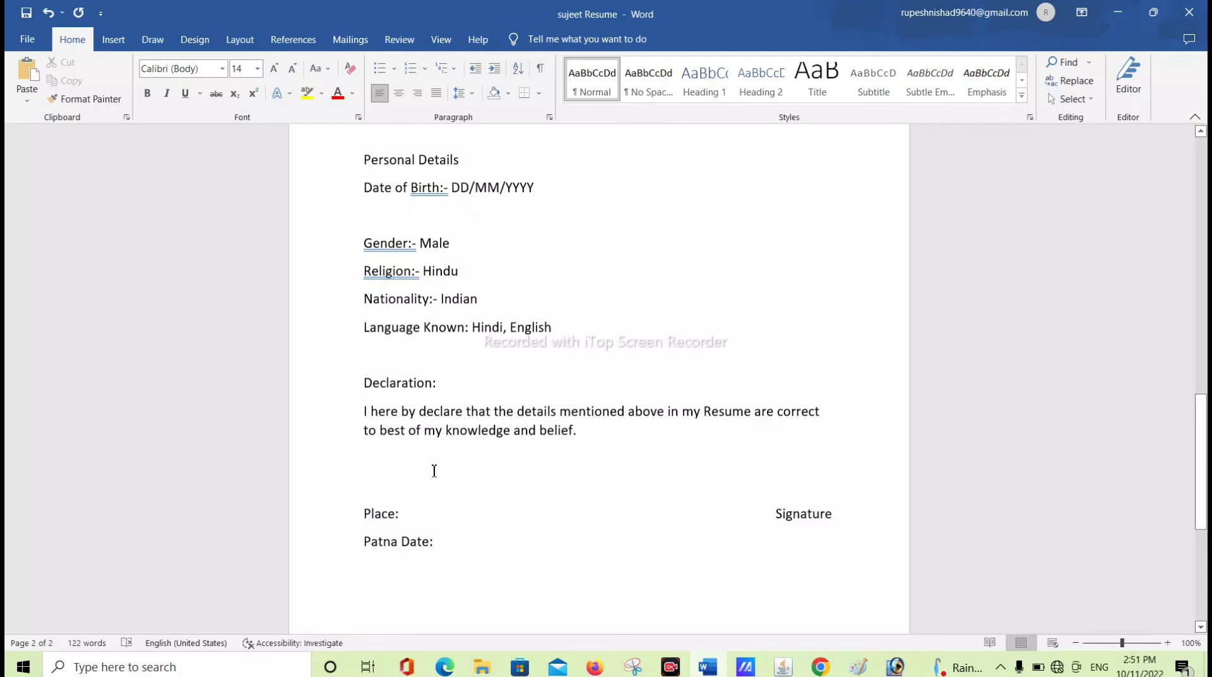
# Move the insertion point to the Place and Date lines at the bottom
pyautogui.click(421, 514)
pyautogui.click(786, 492)
pyautogui.click(454, 543)
pyautogui.scroll(5, 468, 545)
pyautogui.scroll(5, 471, 547)
pyautogui.scroll(5, 473, 549)
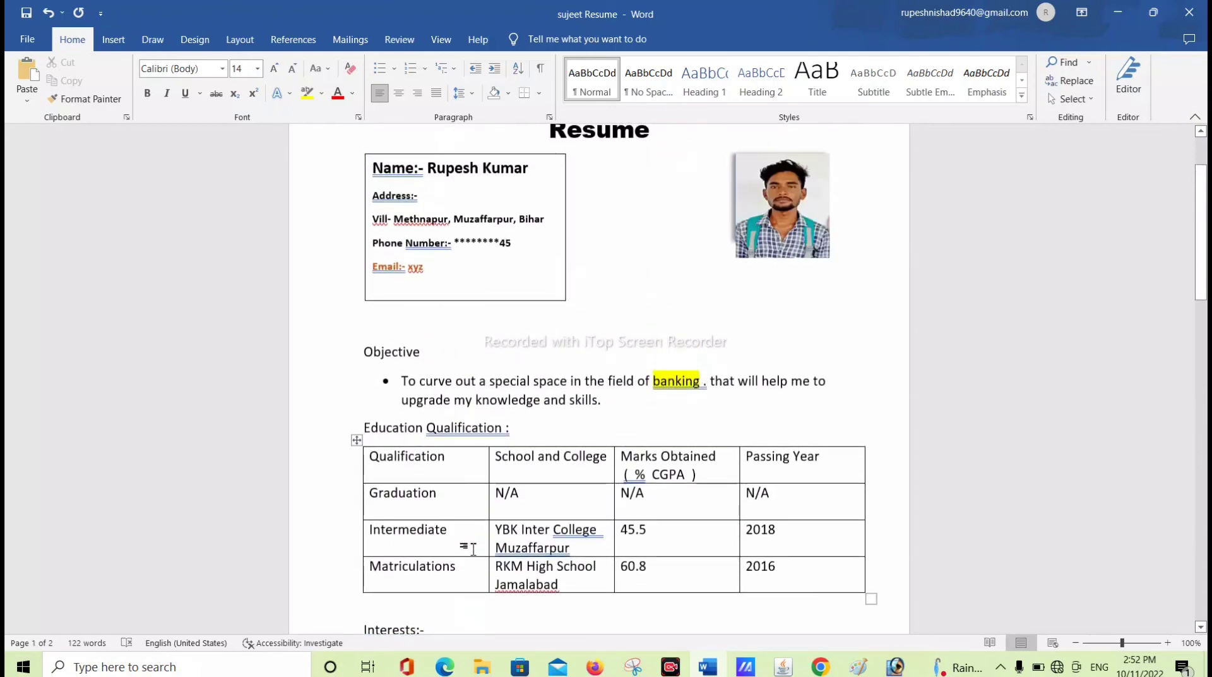
pyautogui.scroll(3, 473, 547)
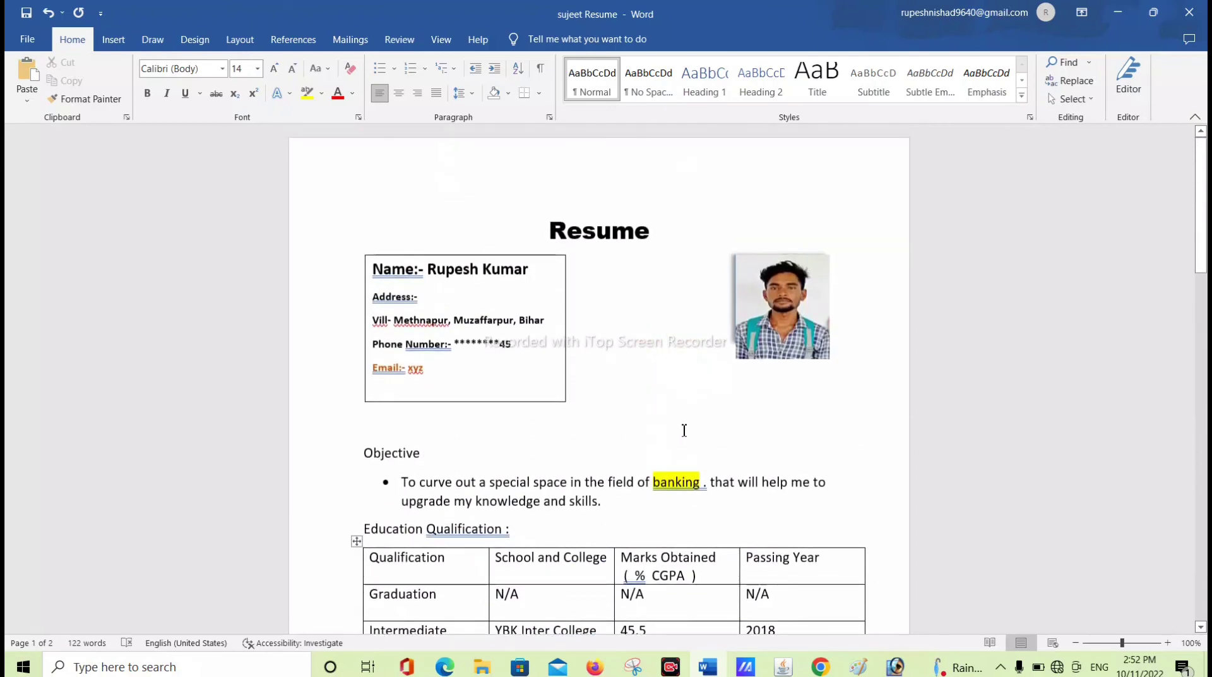
pyautogui.scroll(-3, 704, 439)
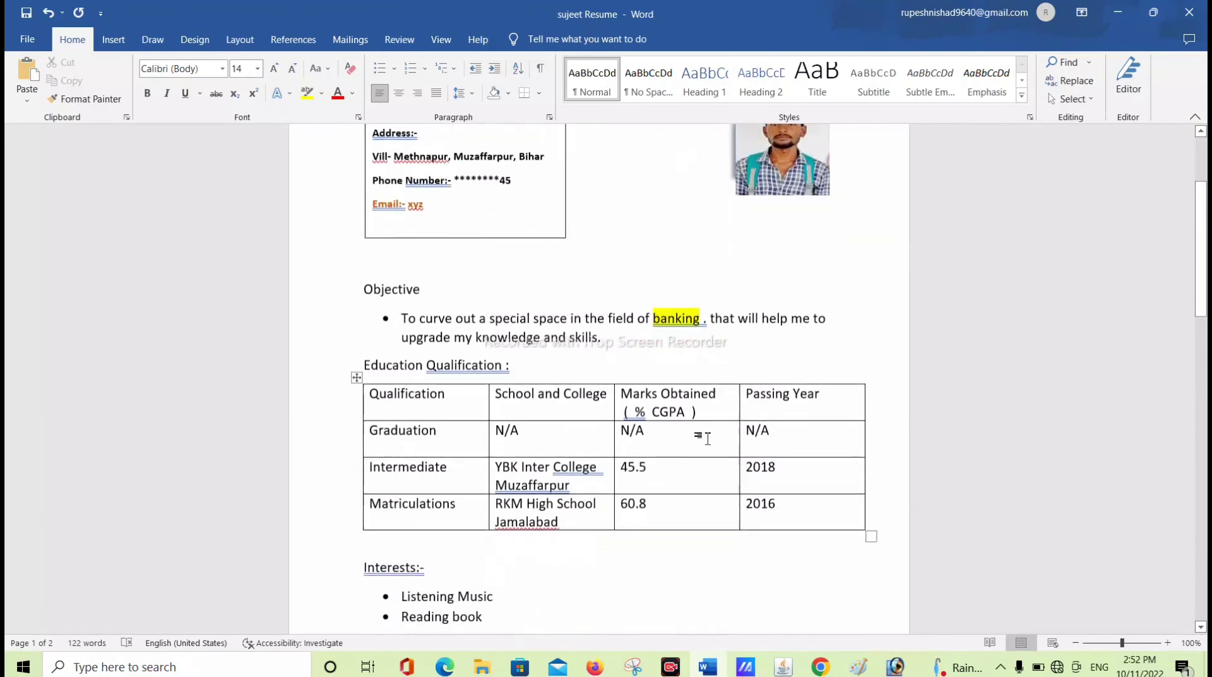
pyautogui.scroll(-1, 706, 430)
pyautogui.scroll(-6, 701, 435)
pyautogui.scroll(-7, 695, 439)
pyautogui.scroll(-3, 696, 441)
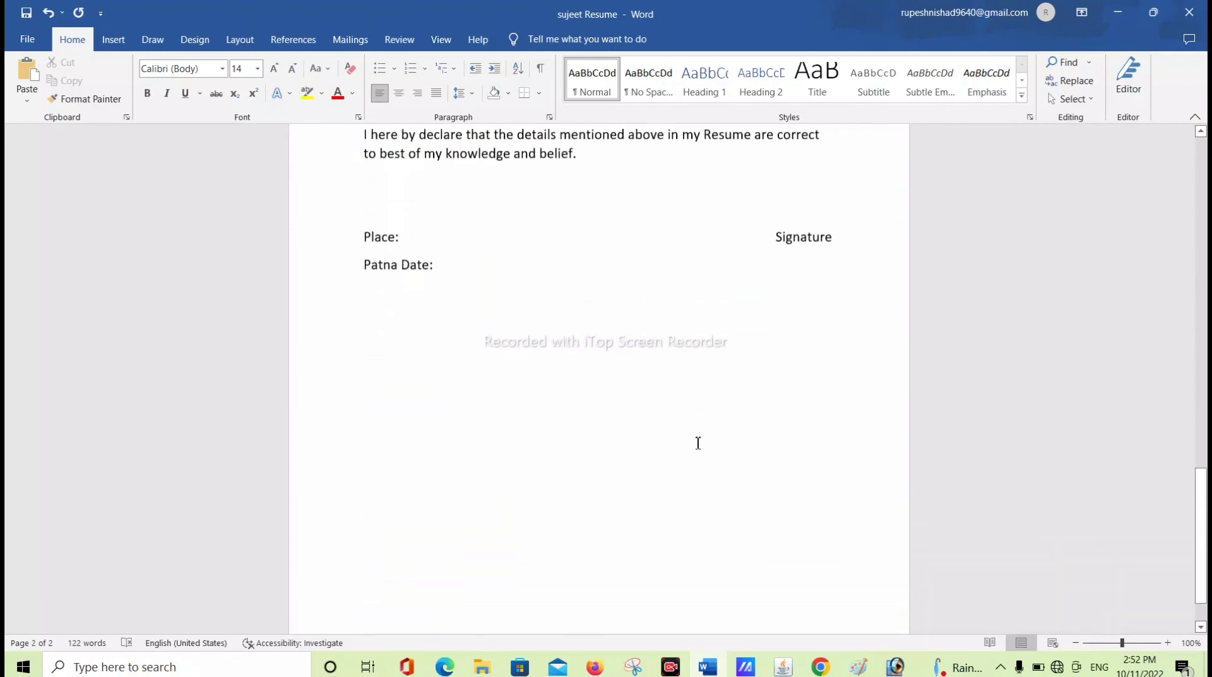
pyautogui.scroll(-1, 698, 442)
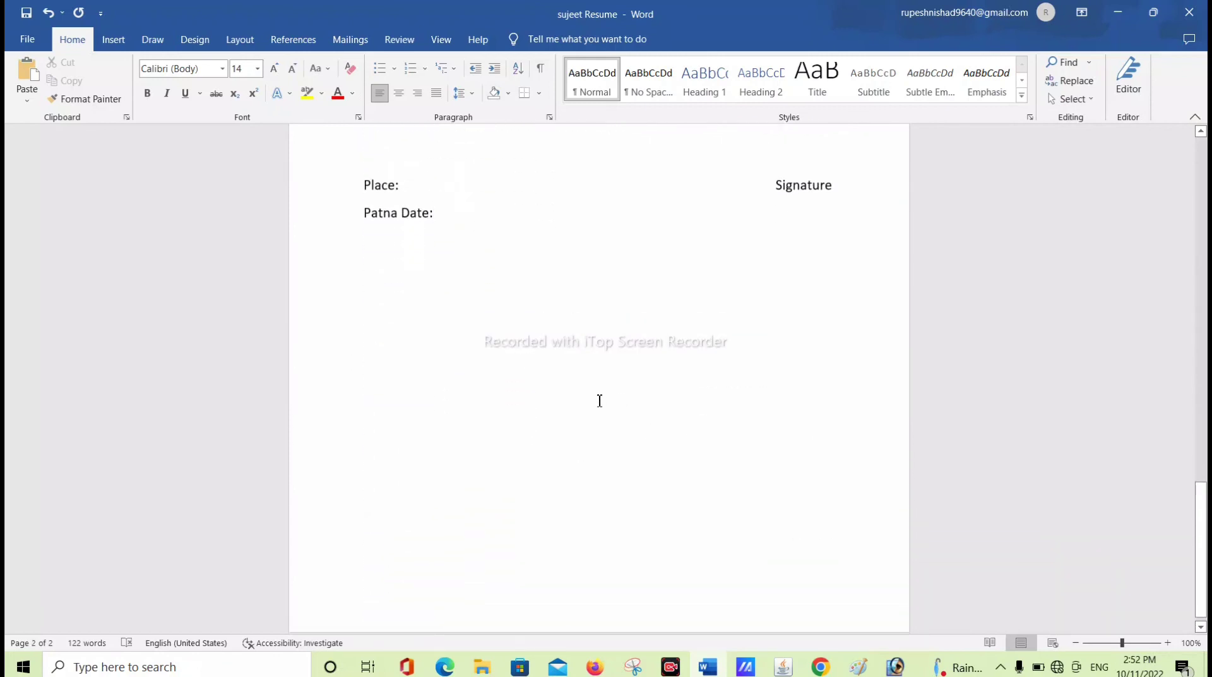
pyautogui.scroll(5, 572, 402)
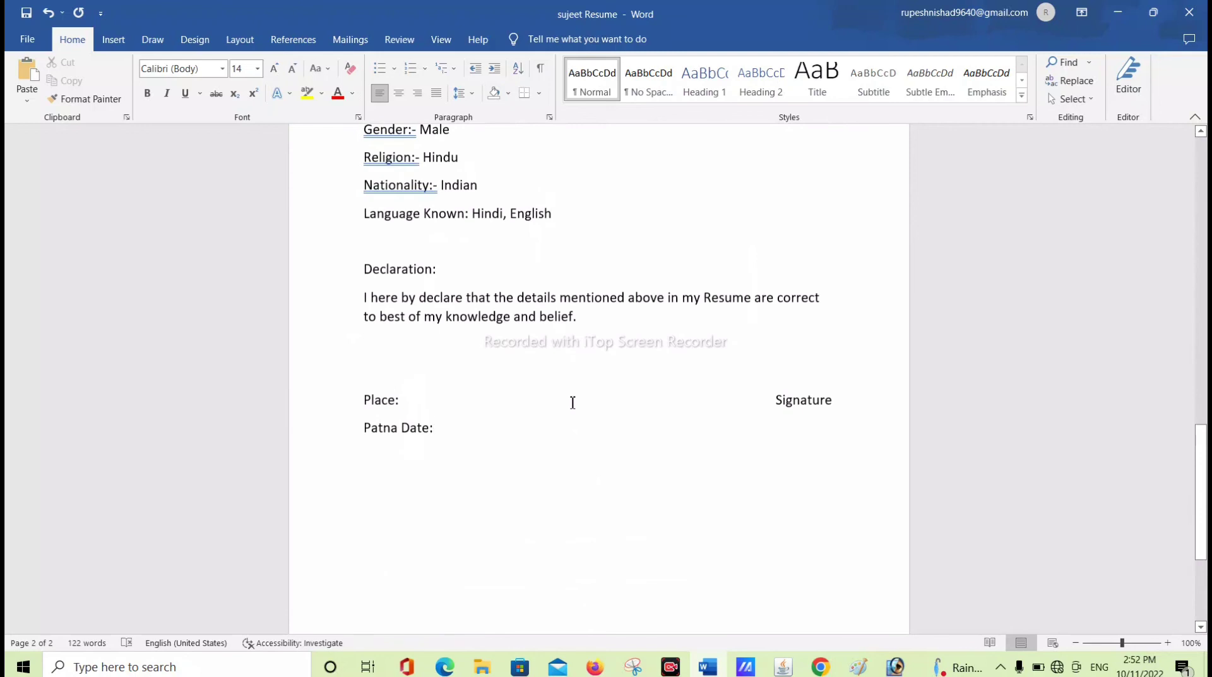
pyautogui.scroll(5, 573, 402)
pyautogui.scroll(5, 573, 404)
pyautogui.scroll(8, 574, 407)
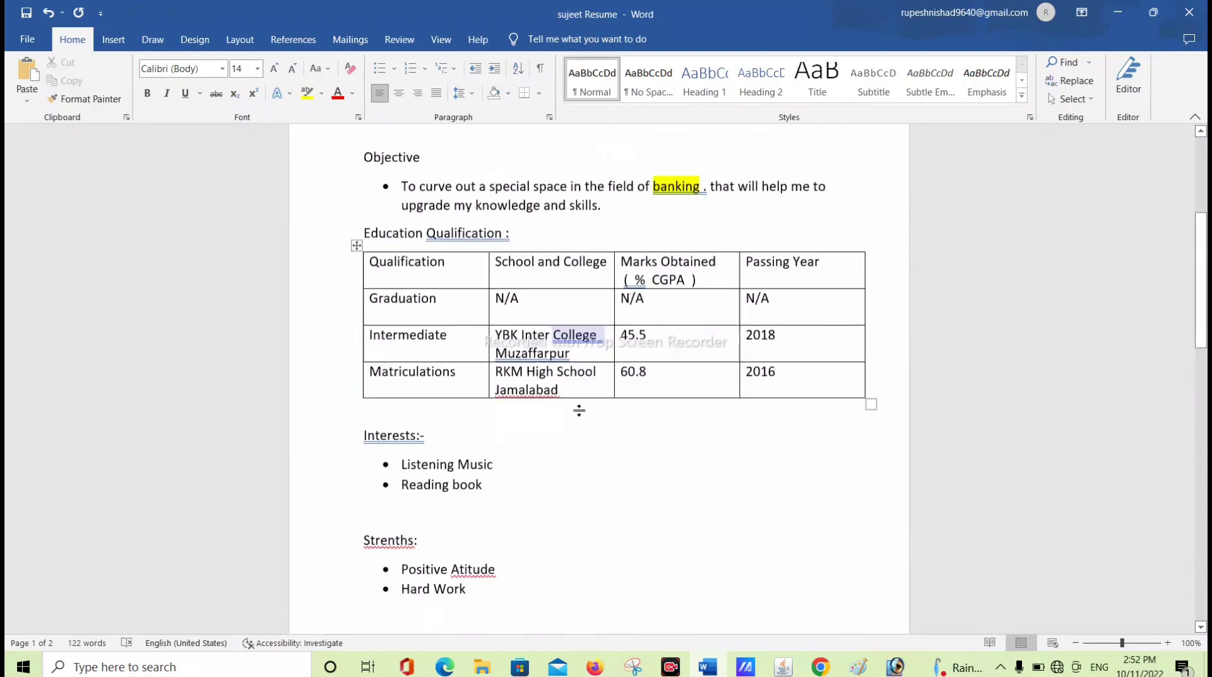
pyautogui.scroll(2, 579, 410)
pyautogui.scroll(5, 579, 410)
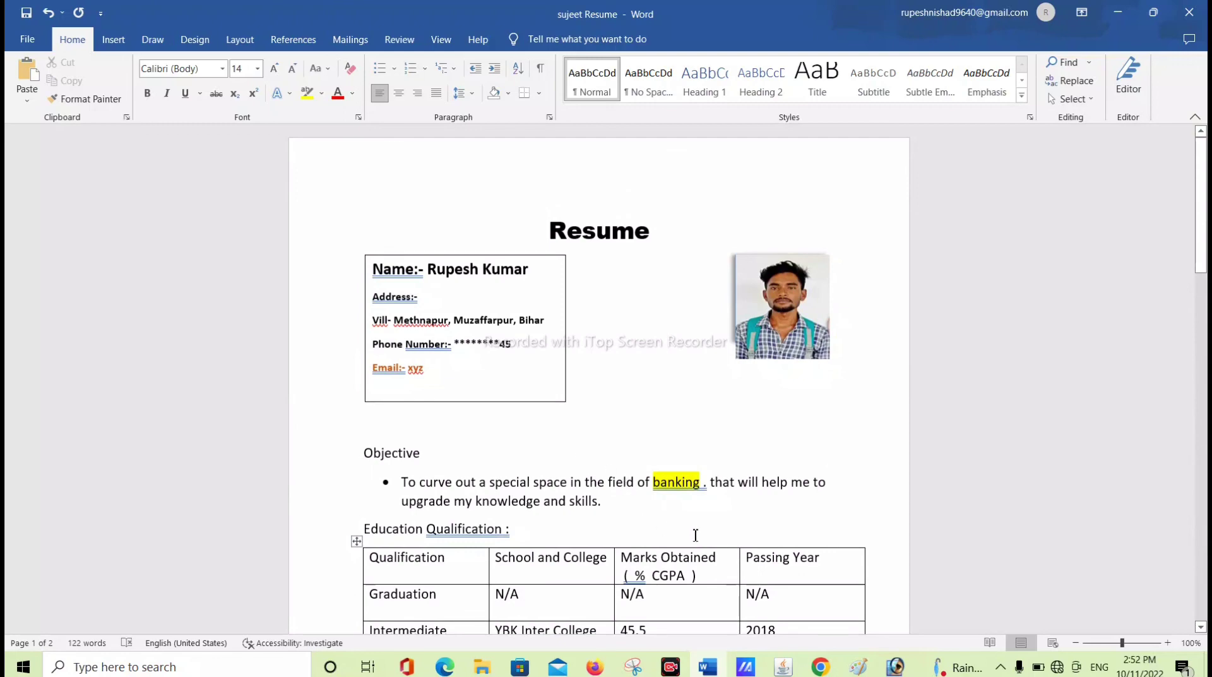
pyautogui.scroll(-3, 689, 517)
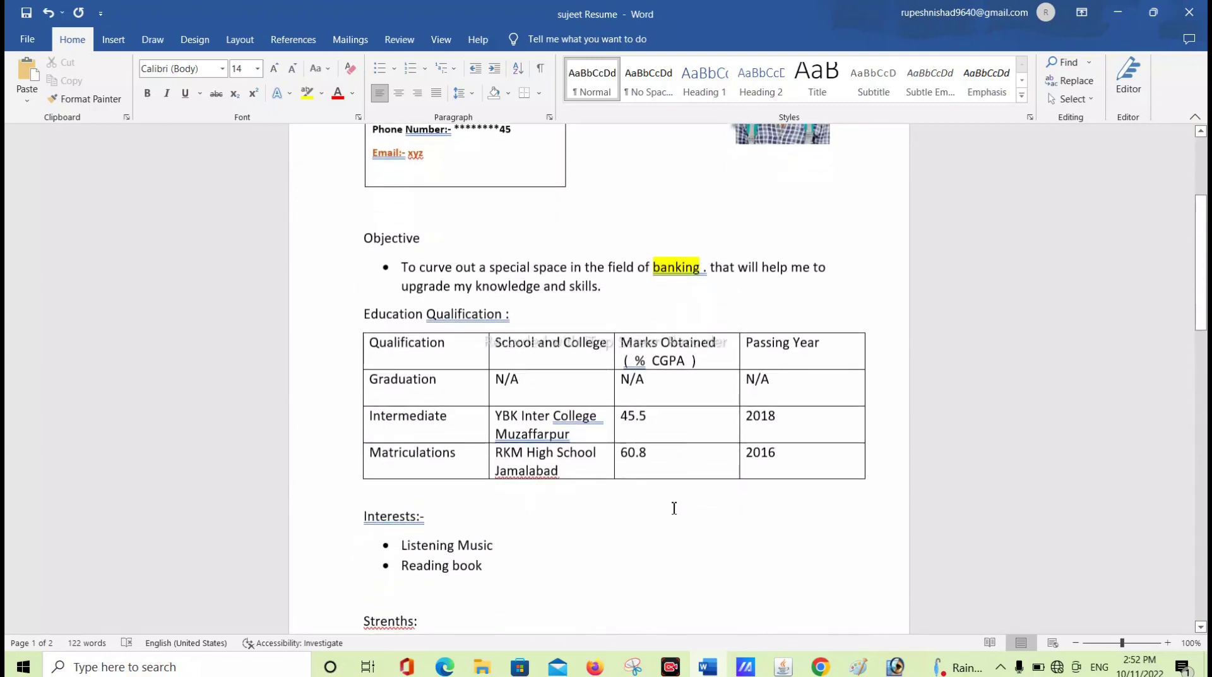
pyautogui.scroll(3, 674, 508)
pyautogui.scroll(-6, 706, 442)
pyautogui.scroll(-10, 674, 409)
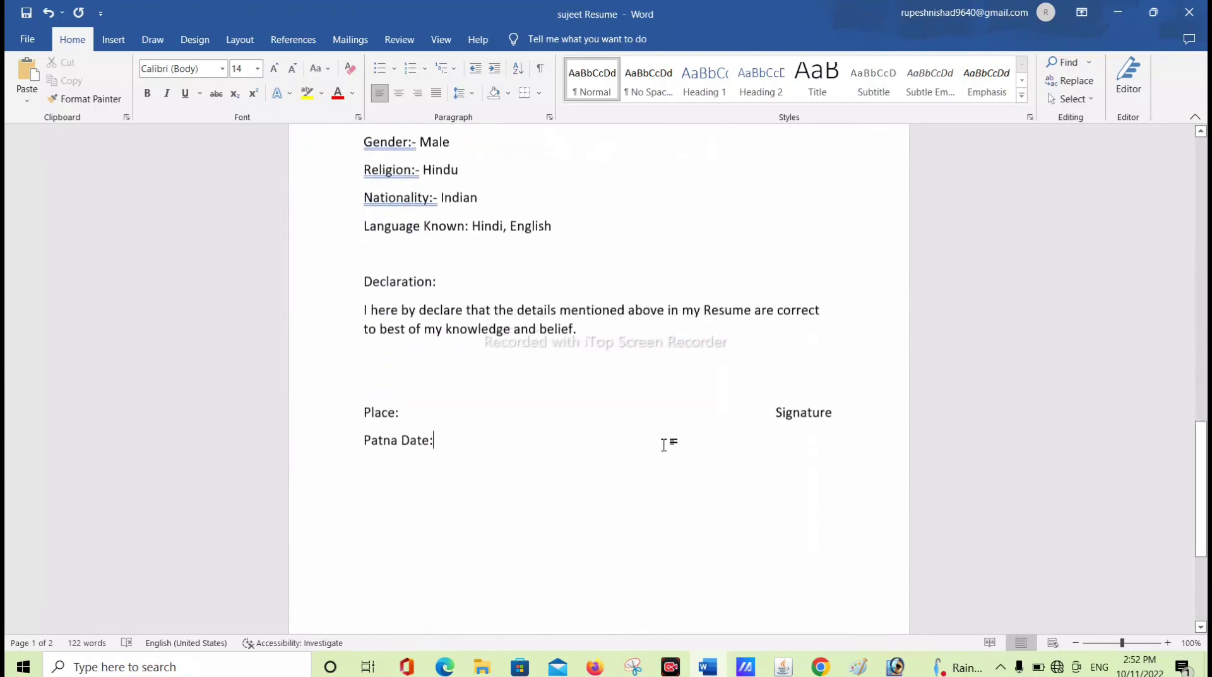
pyautogui.scroll(-3, 666, 441)
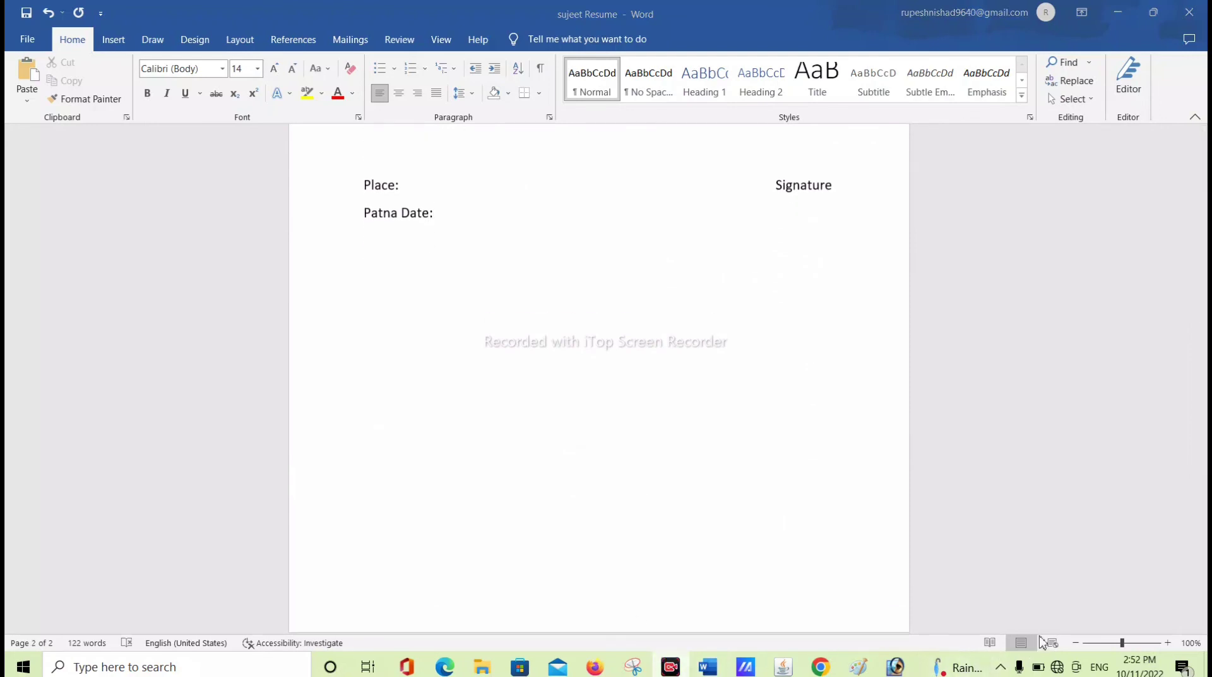
pyautogui.scroll(-10, 708, 395)
pyautogui.scroll(-5, 671, 433)
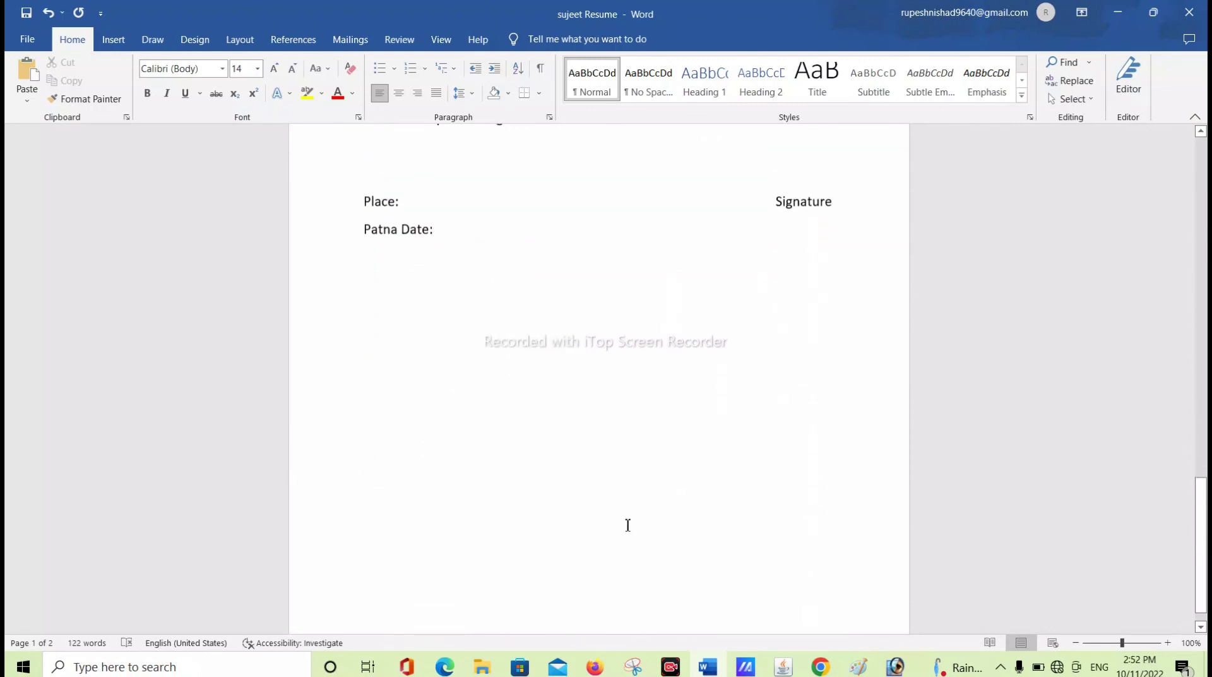
pyautogui.click(663, 656)
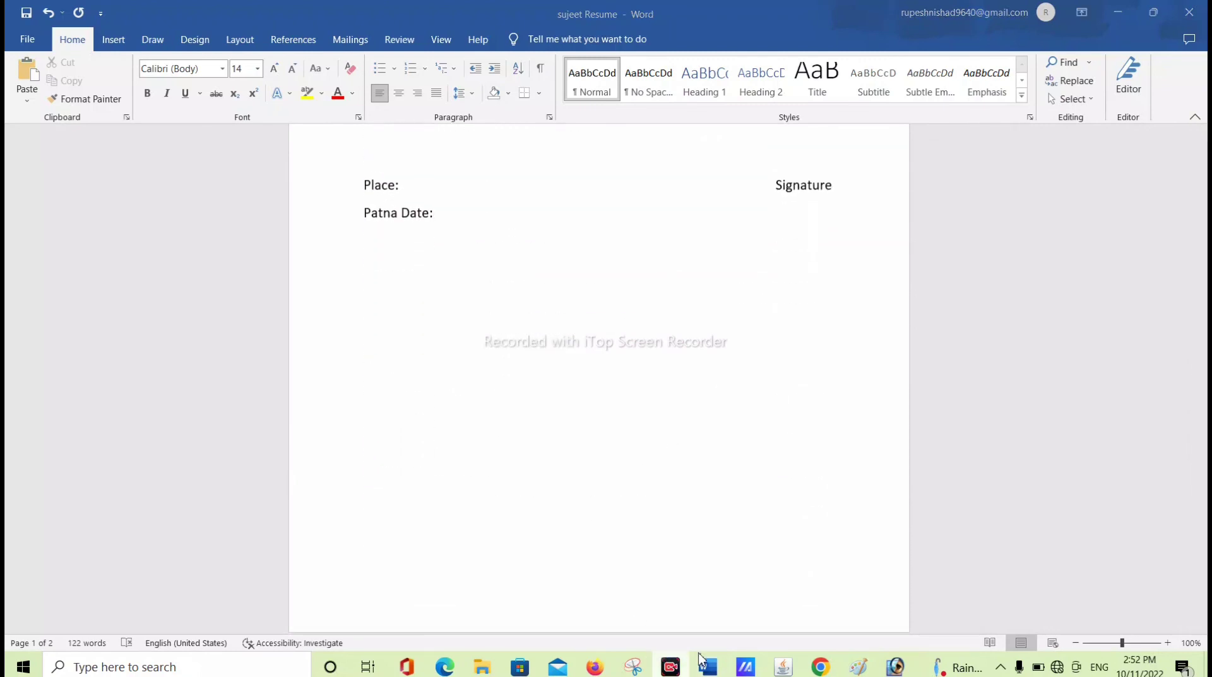